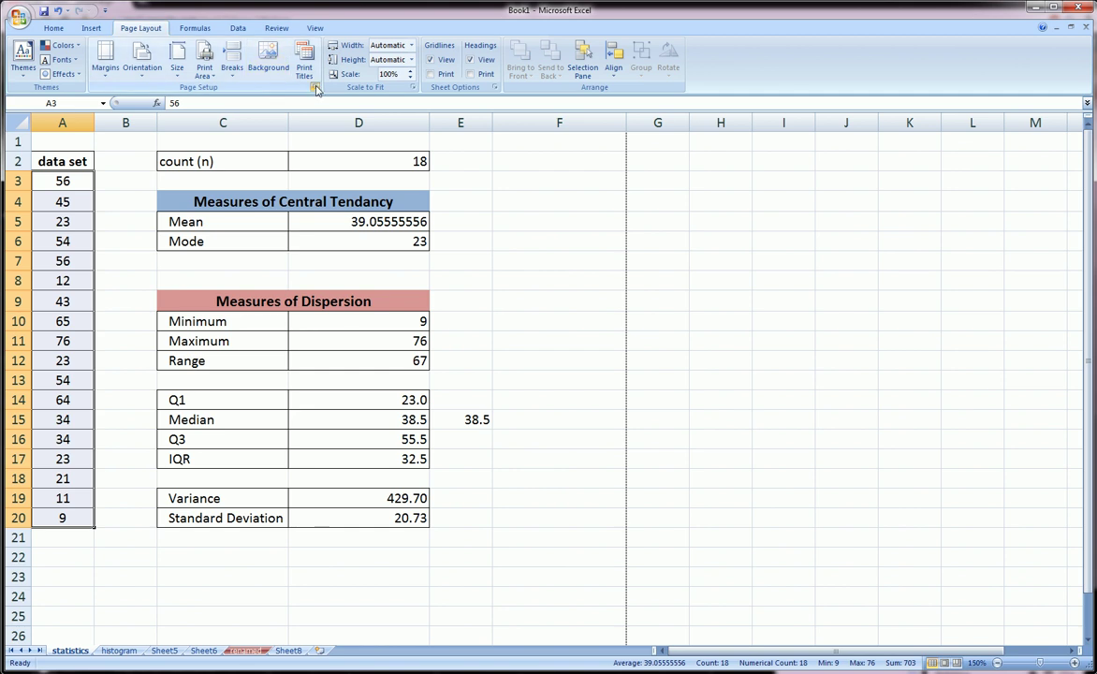
- Scale the statistics sheet to fit 1 page wide by 1 tall, keeping portrait orientation
left_click(315, 88)
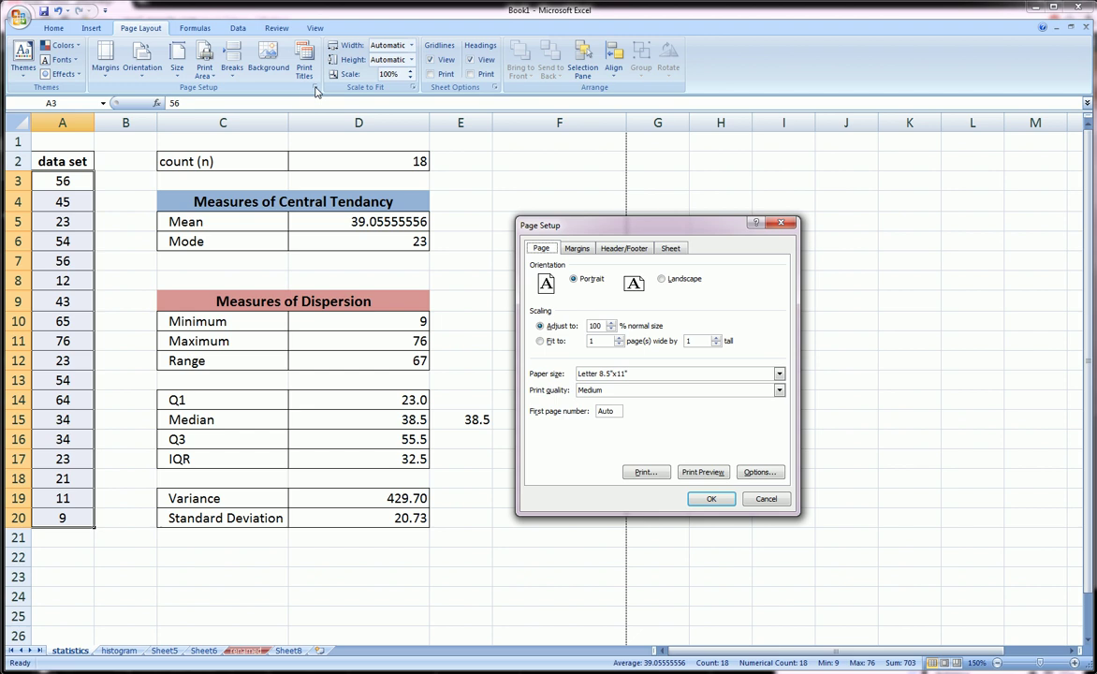
left_click_drag(645, 221, 621, 160)
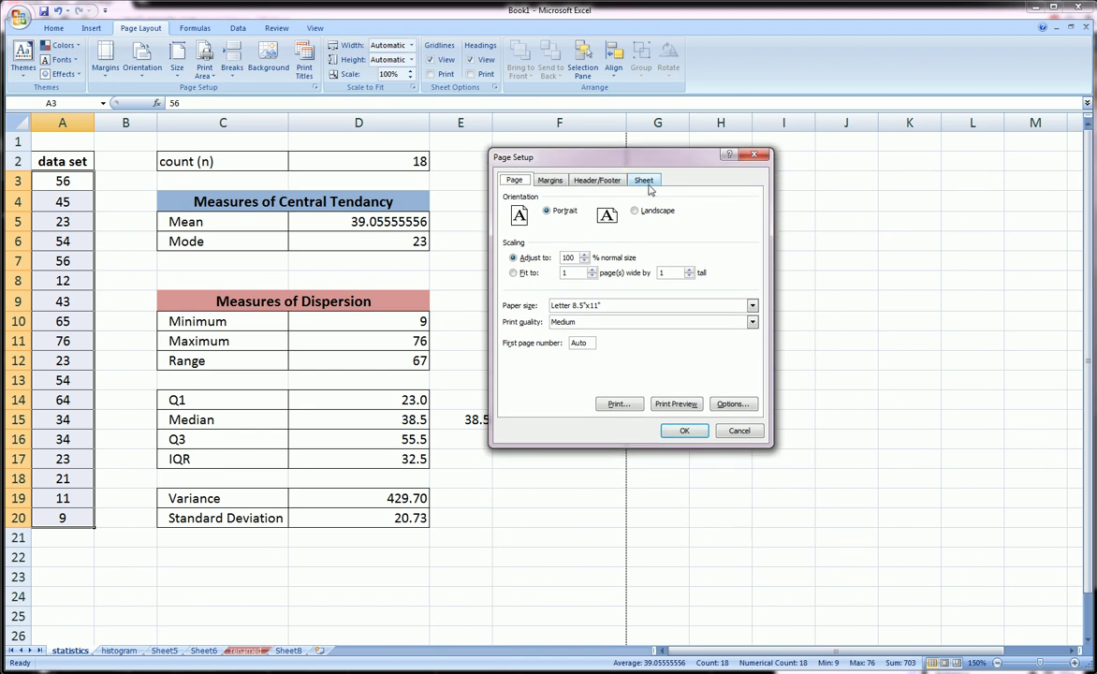
left_click(637, 211)
left_click(563, 212)
left_click(514, 273)
left_click(592, 268)
left_click(689, 276)
- Center the sheet horizontally and vertically, leaving left and right margins at 0.7
left_click(550, 180)
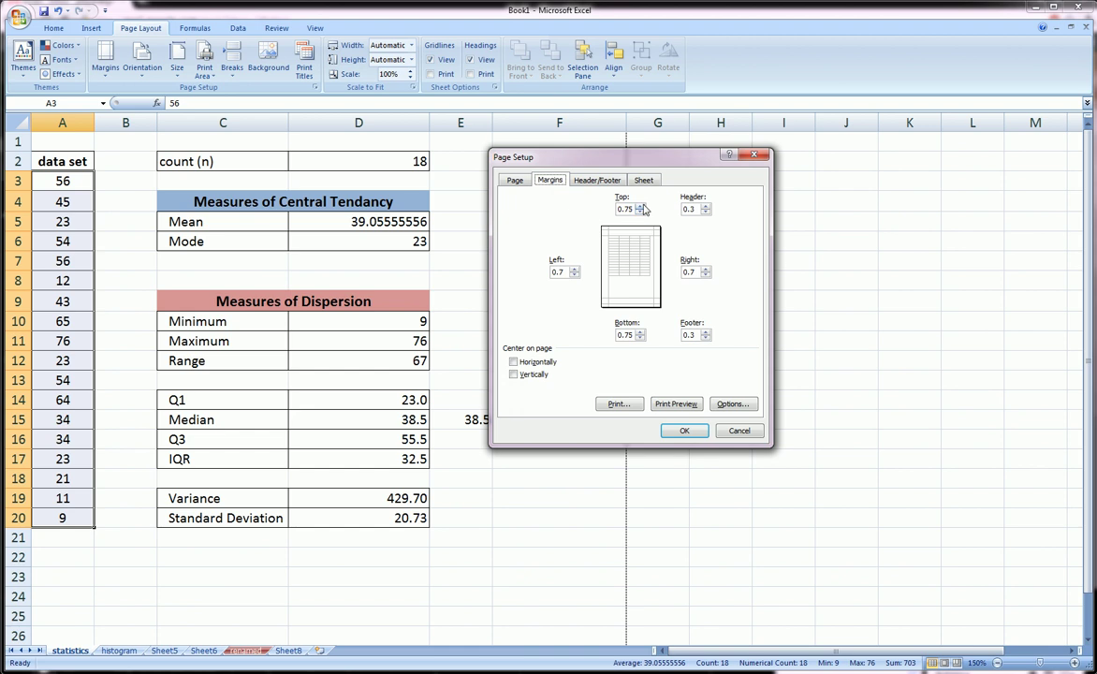
left_click(573, 276)
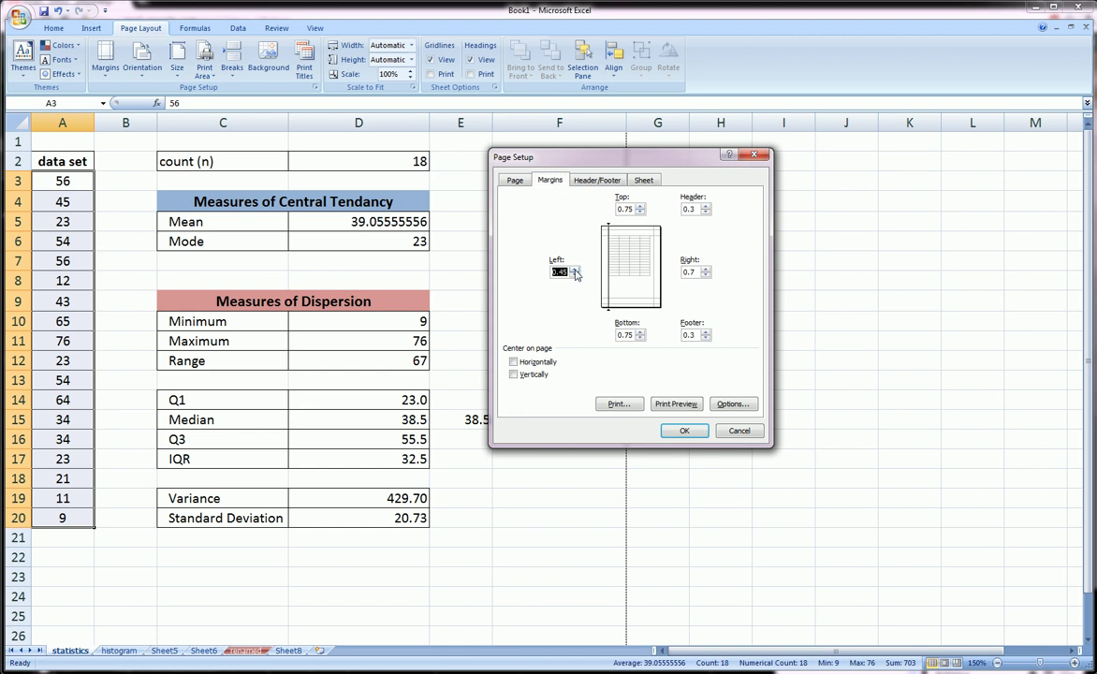
left_click(706, 275)
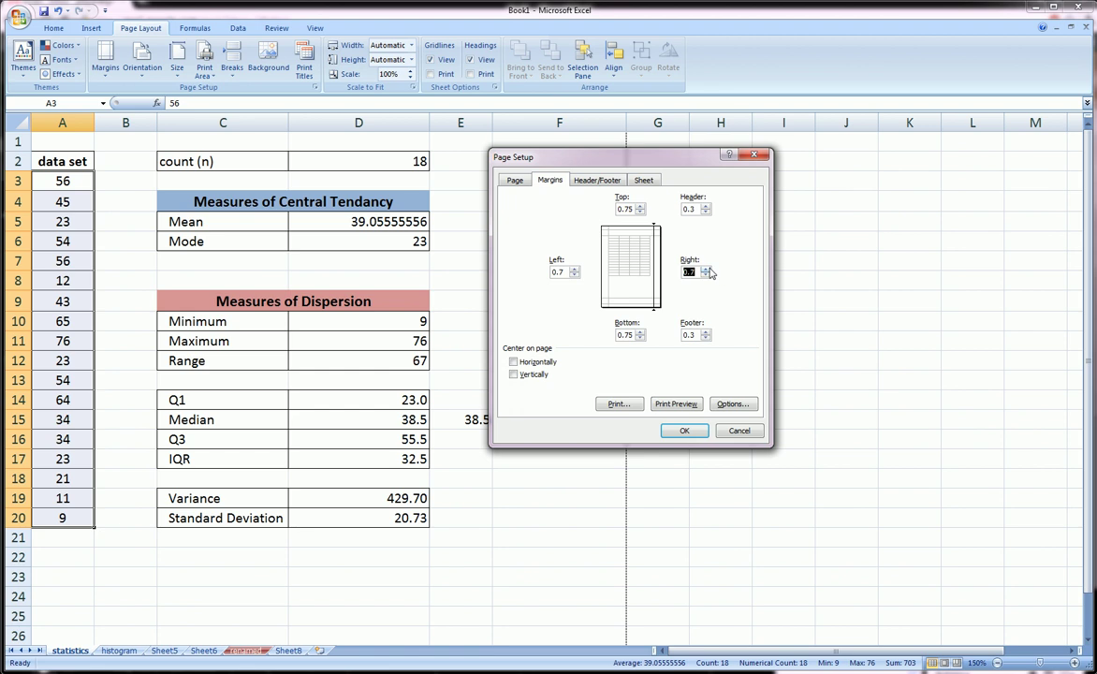
left_click(706, 269)
left_click(512, 361)
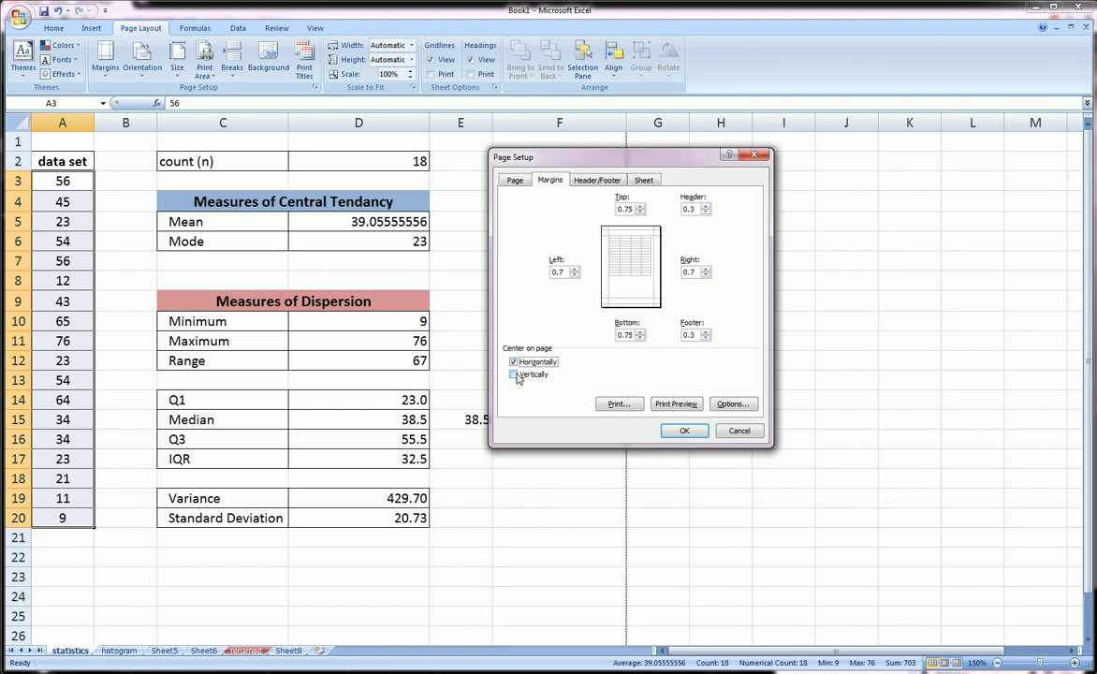
left_click(513, 375)
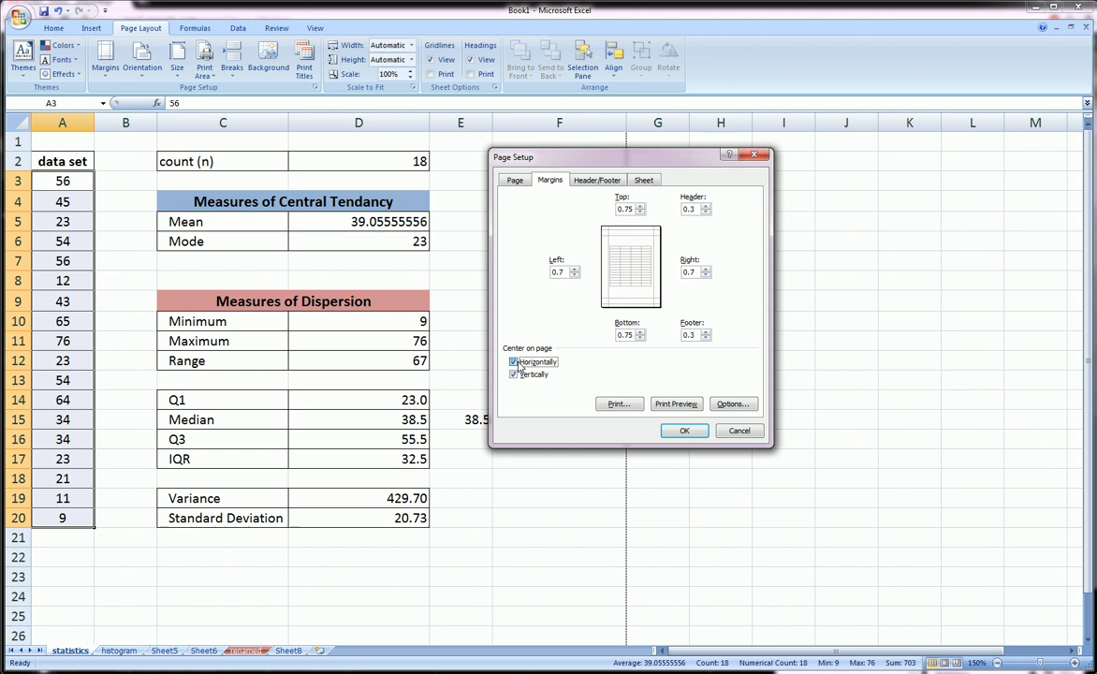
left_click(514, 374)
left_click(514, 376)
- Preview the centred page, then bring up Page Setup's header and footer settings
left_click(677, 403)
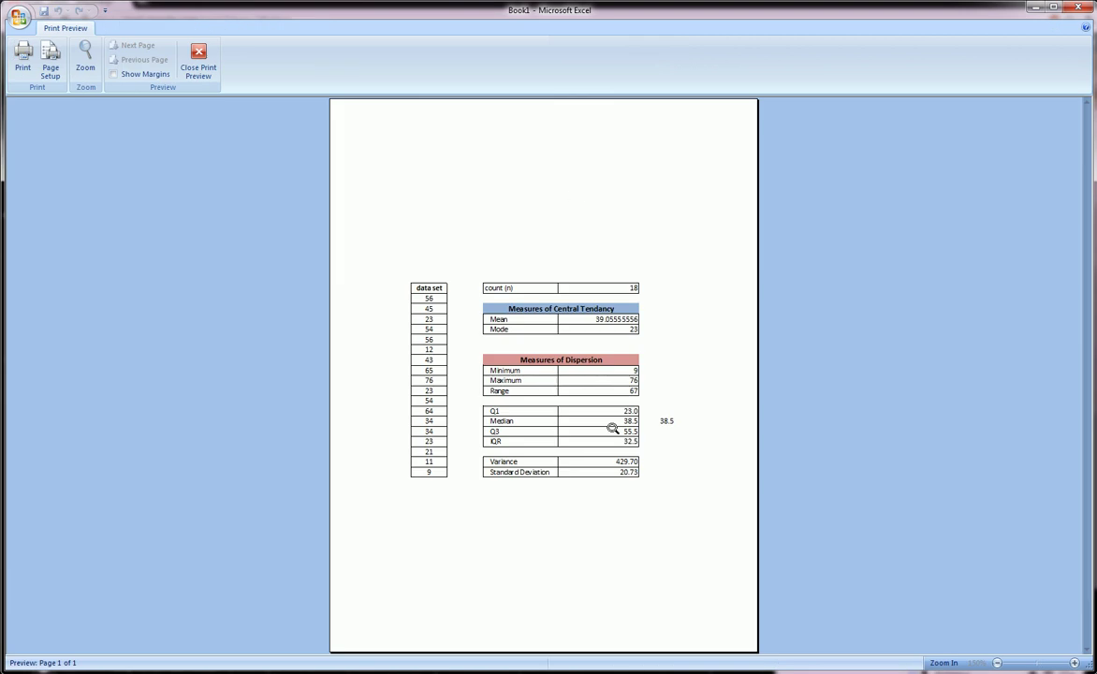
left_click(55, 71)
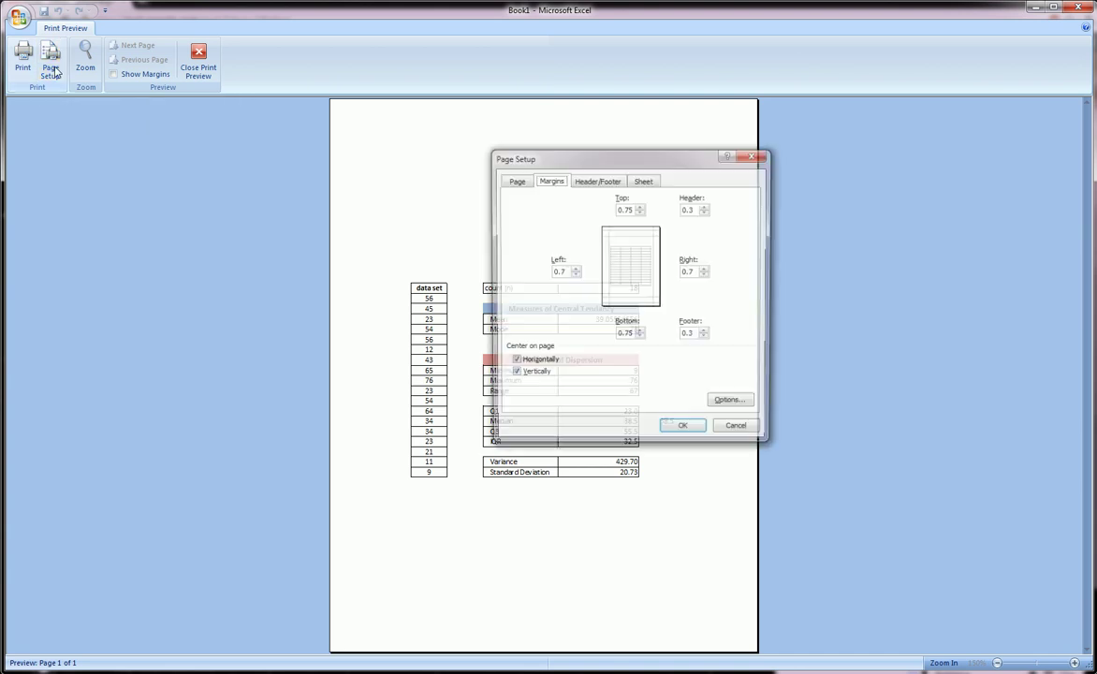
left_click(608, 181)
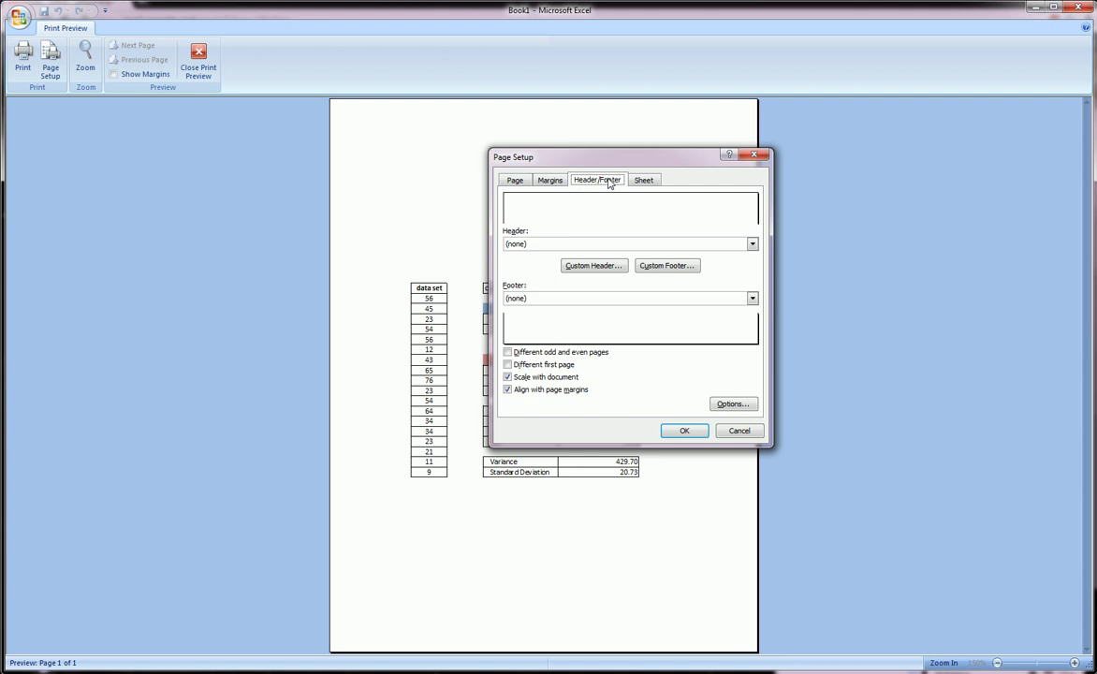
- Add a custom header reading 'My name' in the left section
left_click(595, 266)
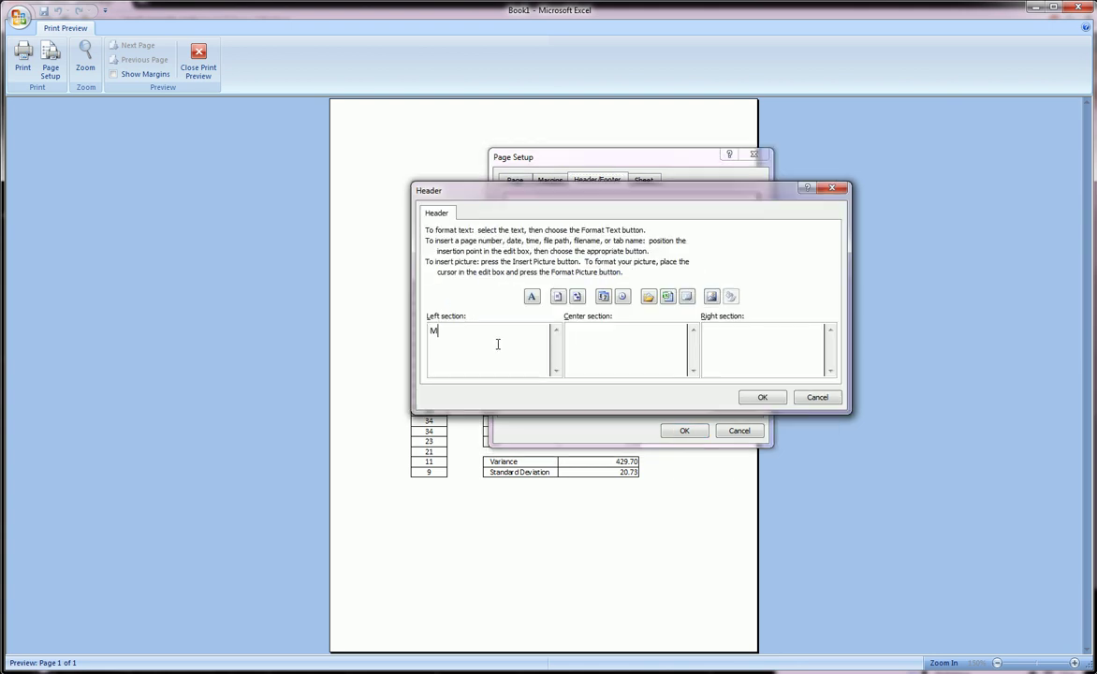
type("My name")
left_click(762, 397)
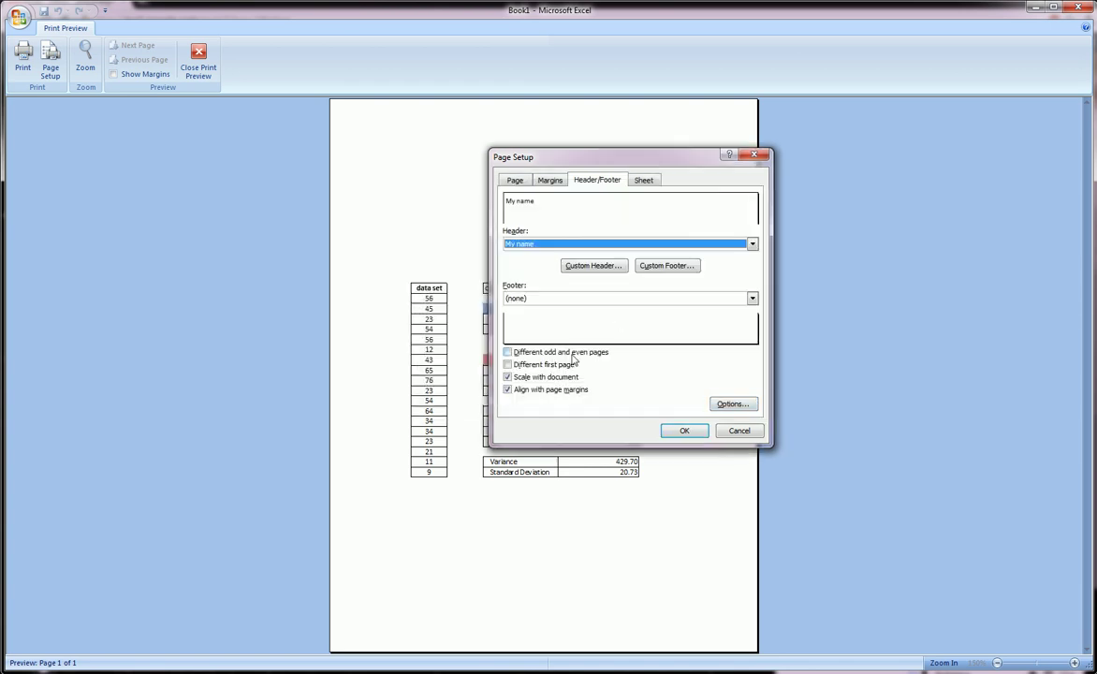
- Add a custom footer 'thank your for watching my video' in the right section and apply
left_click(666, 266)
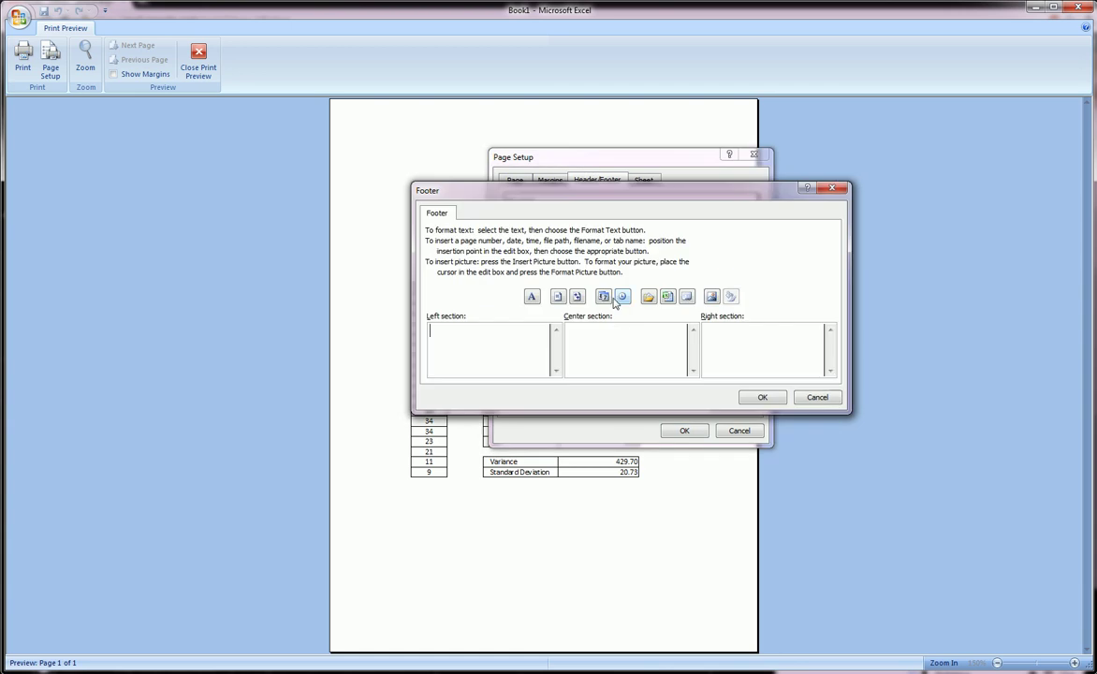
left_click(745, 336)
type("thank your for watching my")
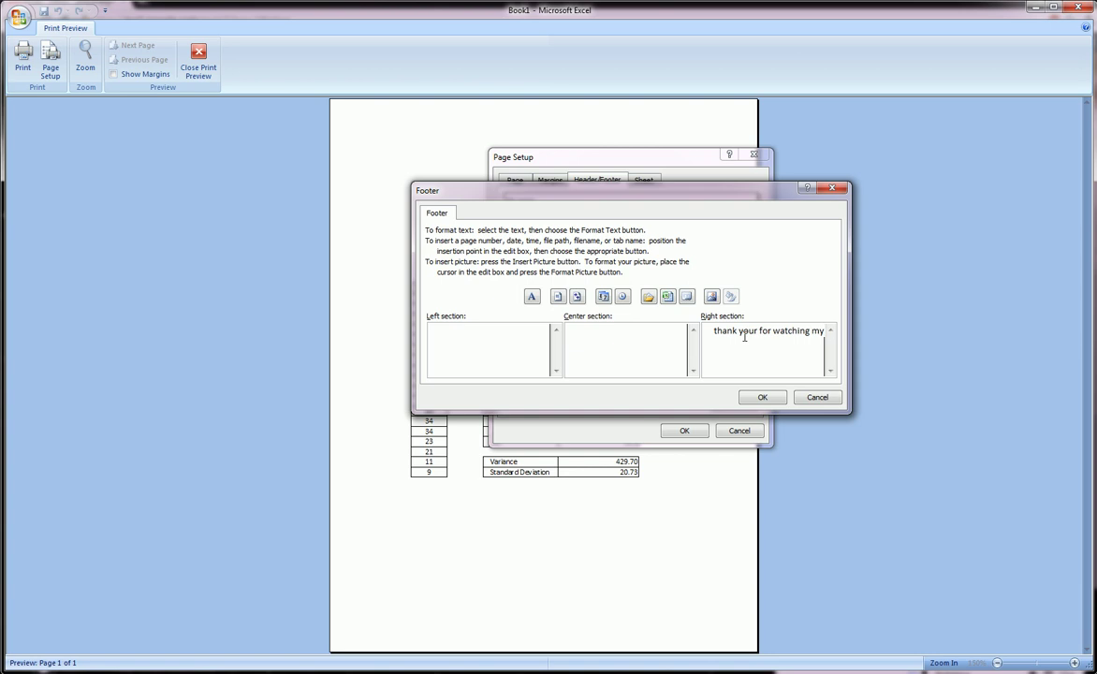
type(" video")
left_click(762, 397)
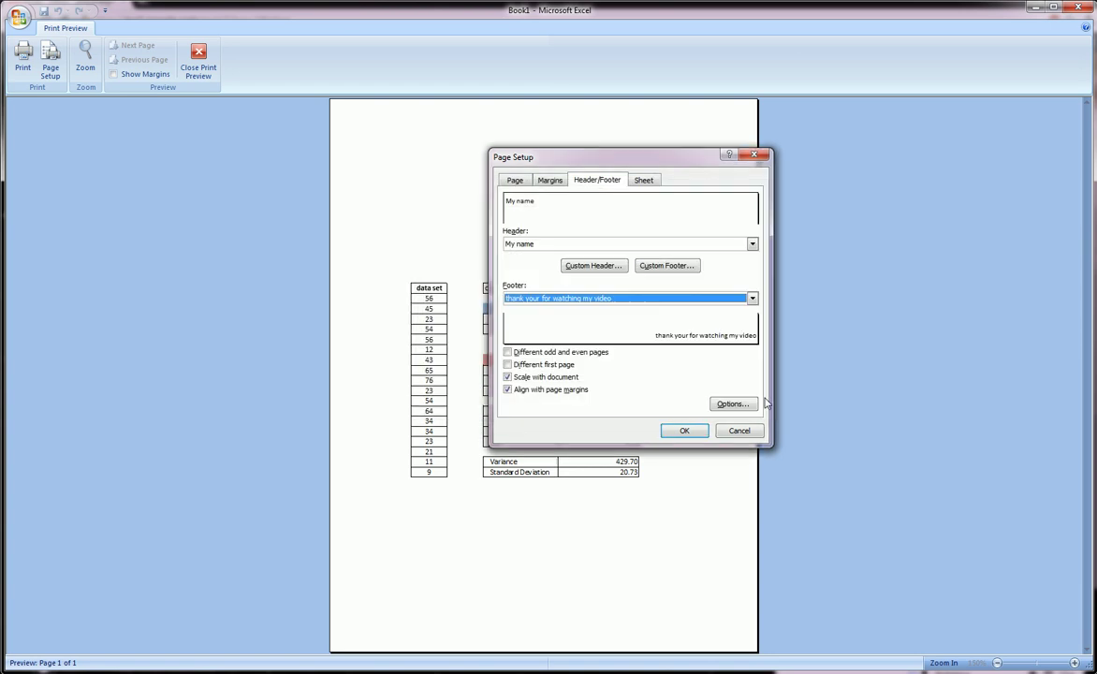
left_click(684, 433)
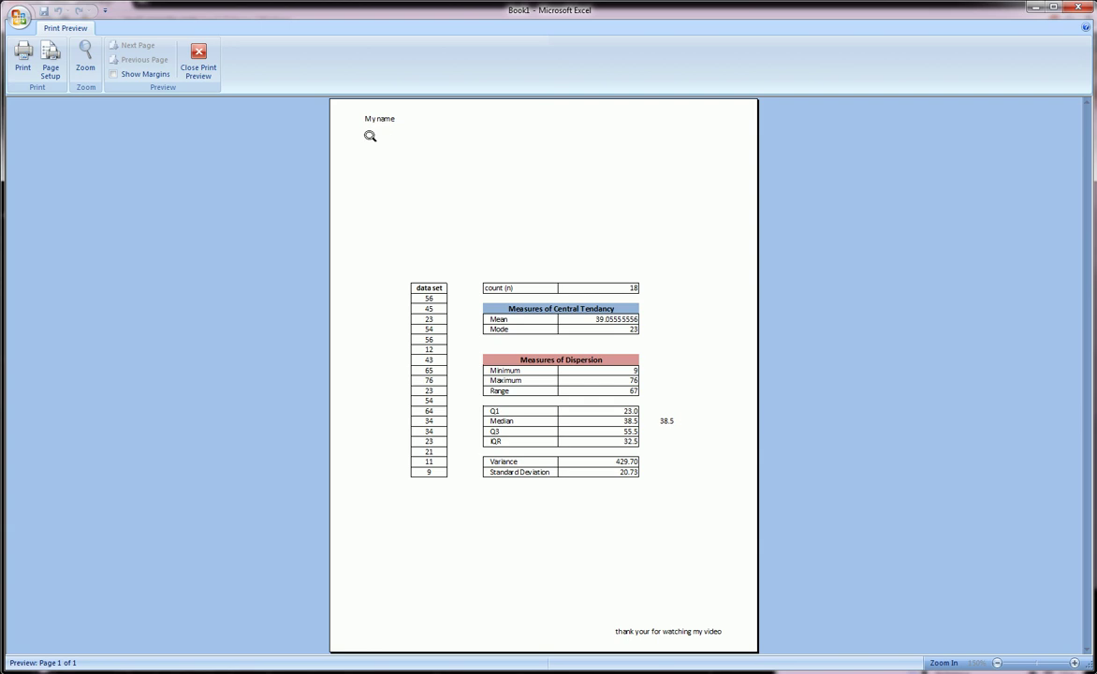
- Check the header and footer in Print Preview, then bring Page Setup back up
left_click(54, 71)
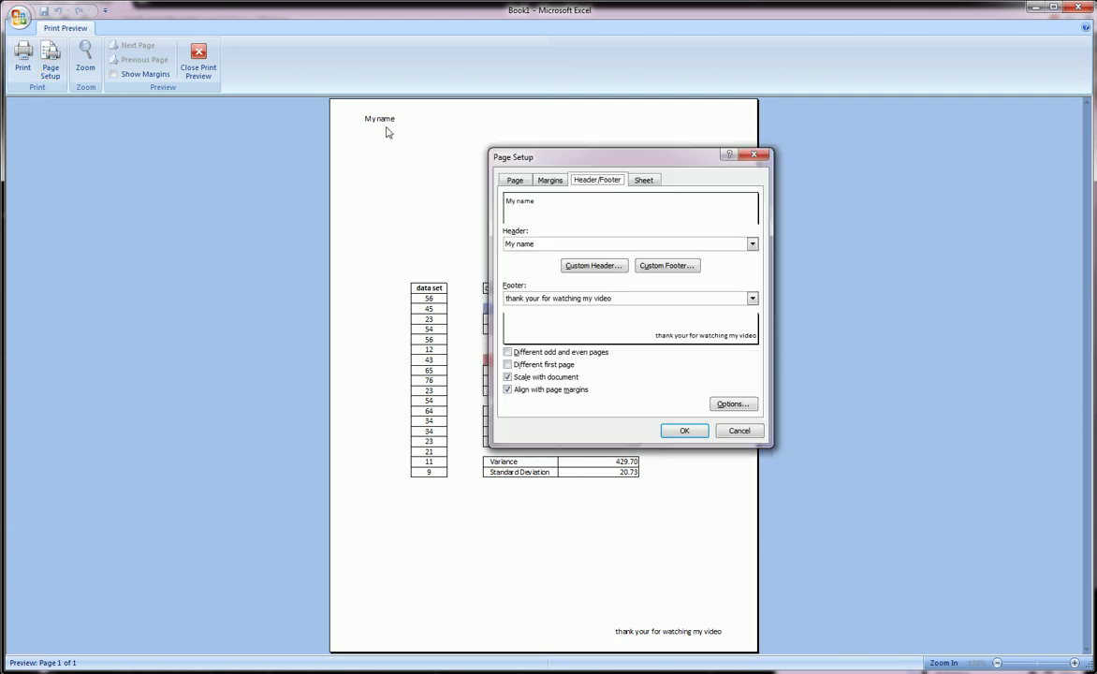
- Show the sheet print options, leaving gridline printing turned off after trying it
left_click(646, 181)
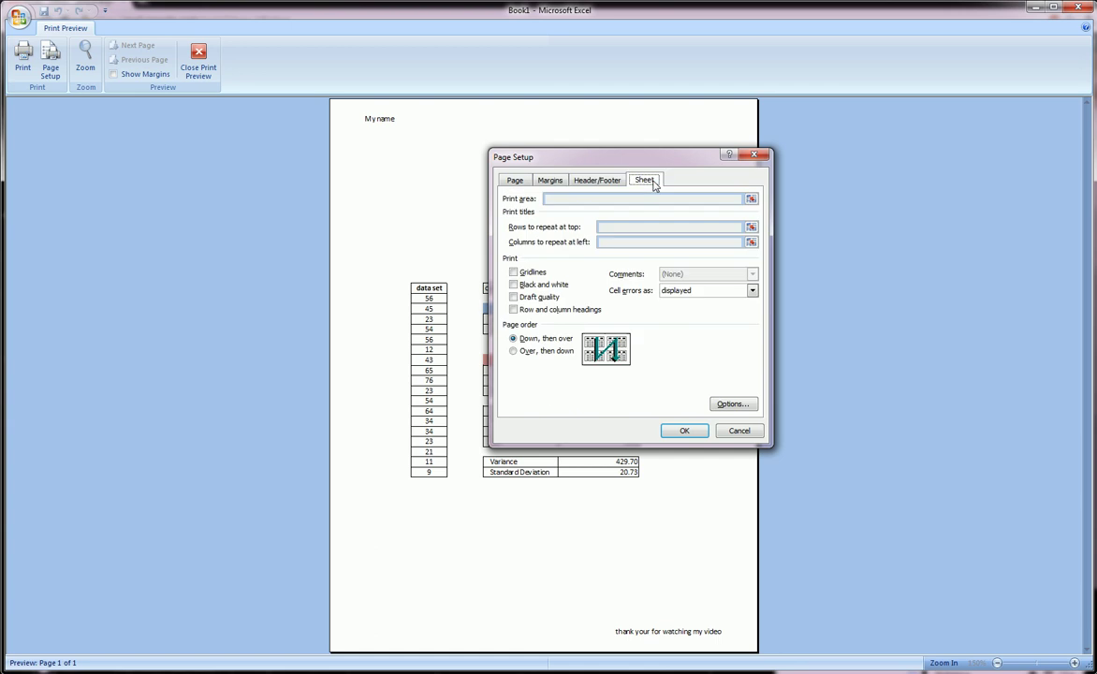
left_click(519, 274)
left_click(513, 272)
- Switch the page to landscape and review the margin, header/footer and sheet settings
left_click(517, 182)
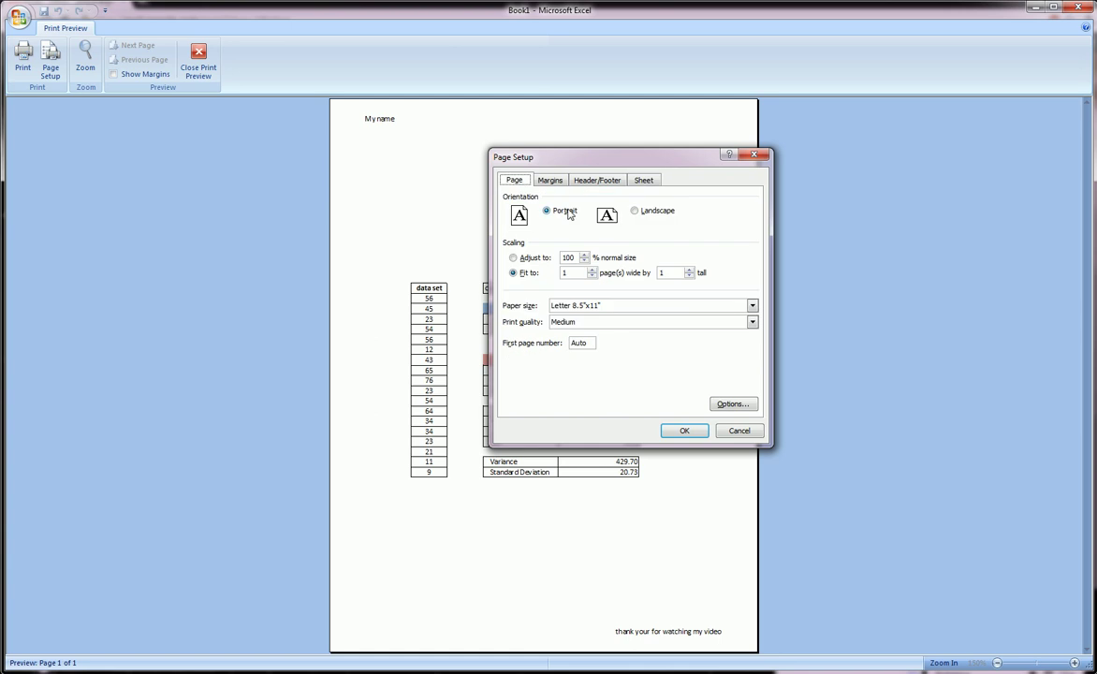
left_click(635, 212)
left_click(546, 179)
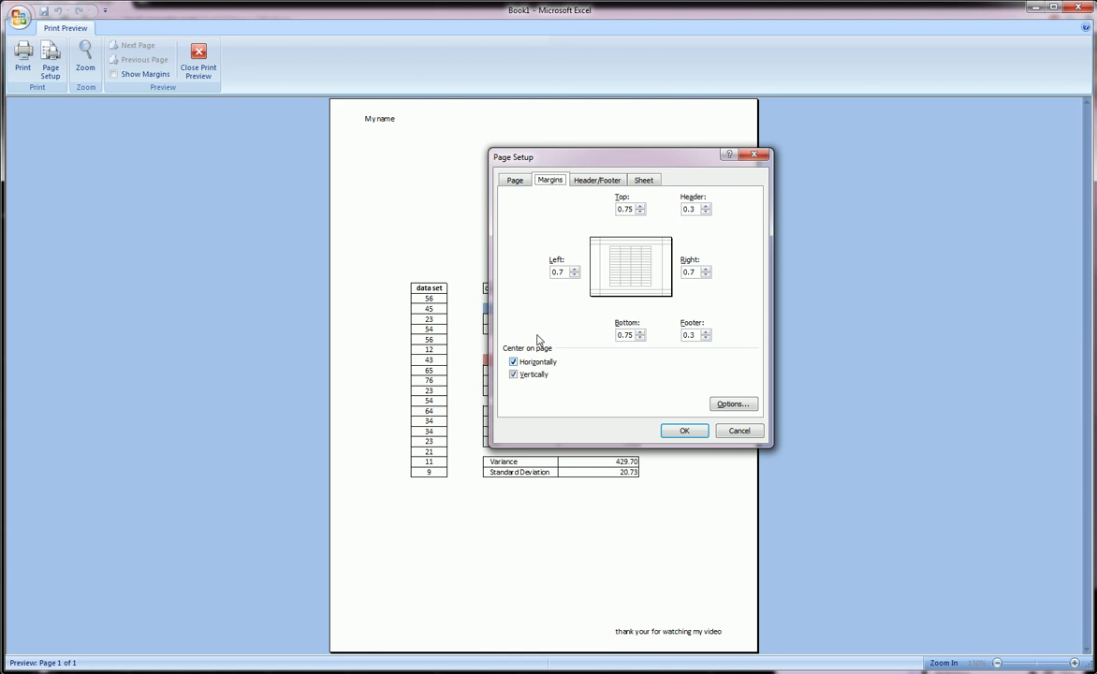
left_click(599, 182)
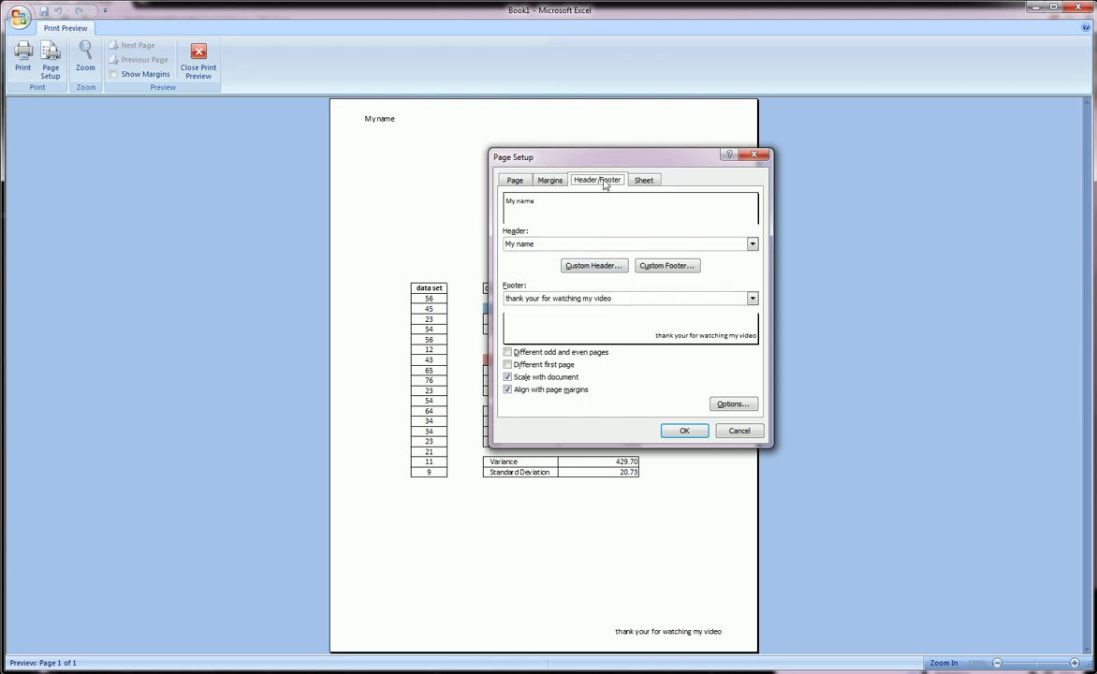
left_click(643, 181)
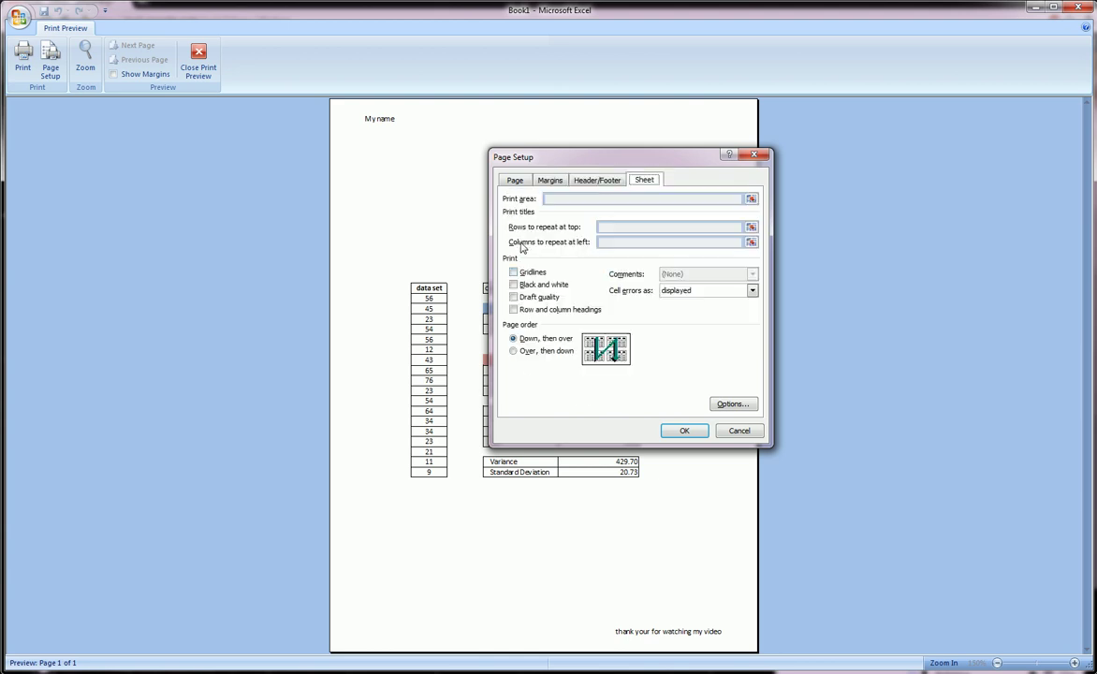
left_click(682, 430)
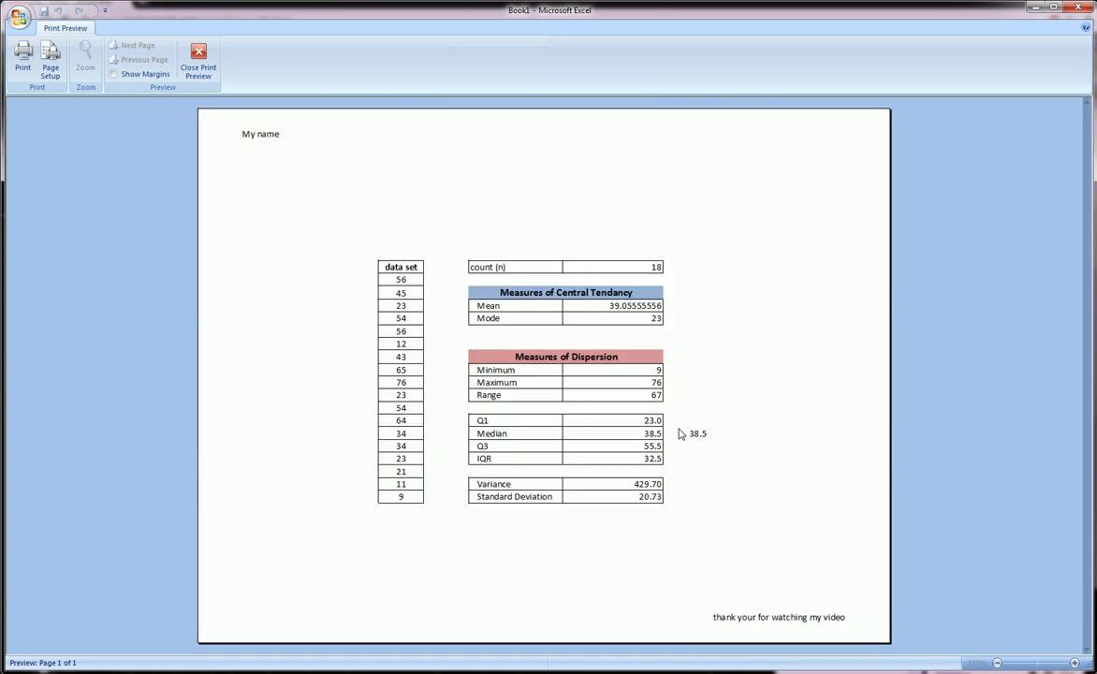